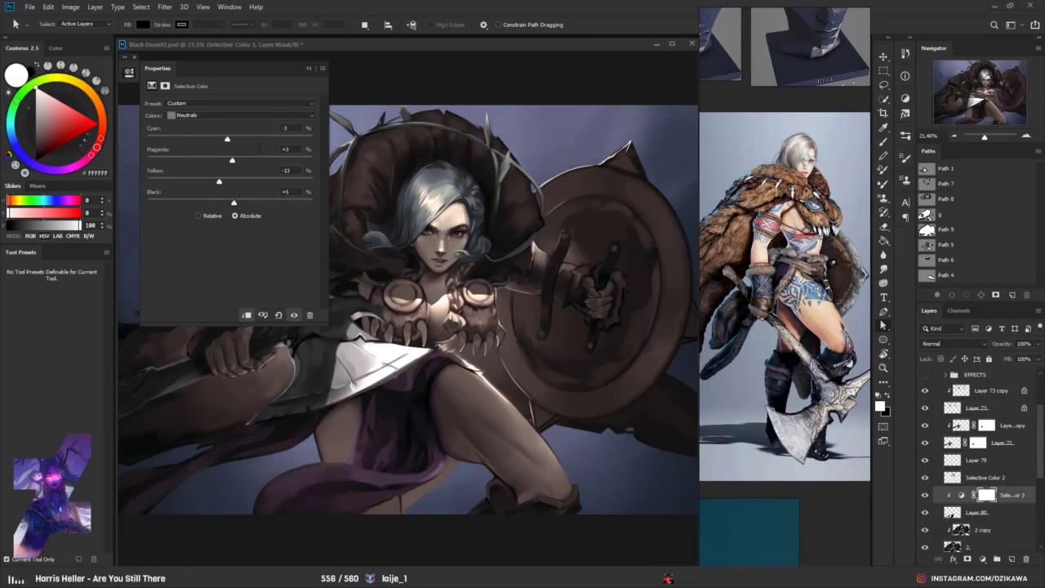
Close the Selective Color 3 settings, merge it down into the painted layer, and zoom in
{"action": "left_click", "coordinate": [311, 69]}
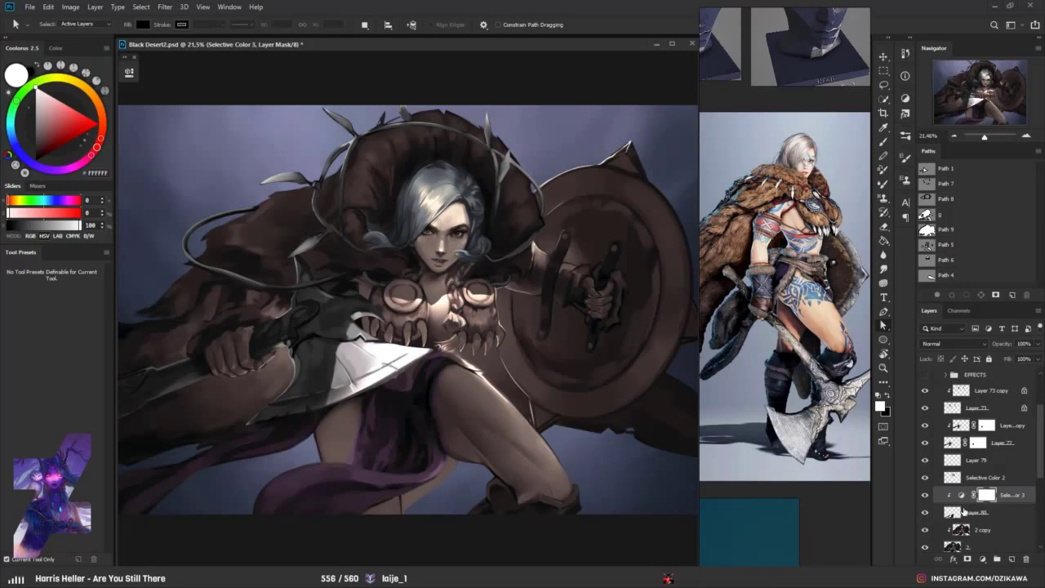
{"action": "key", "text": "ctrl+e"}
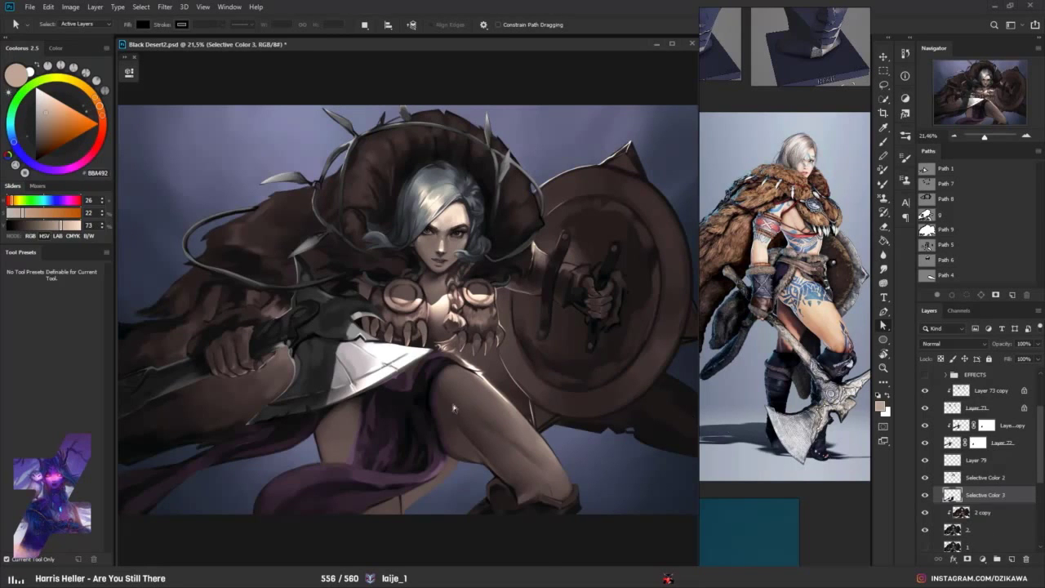
{"action": "key", "text": "b"}
{"action": "scroll", "coordinate": [454, 409], "scroll_direction": "up", "scroll_amount": 3}
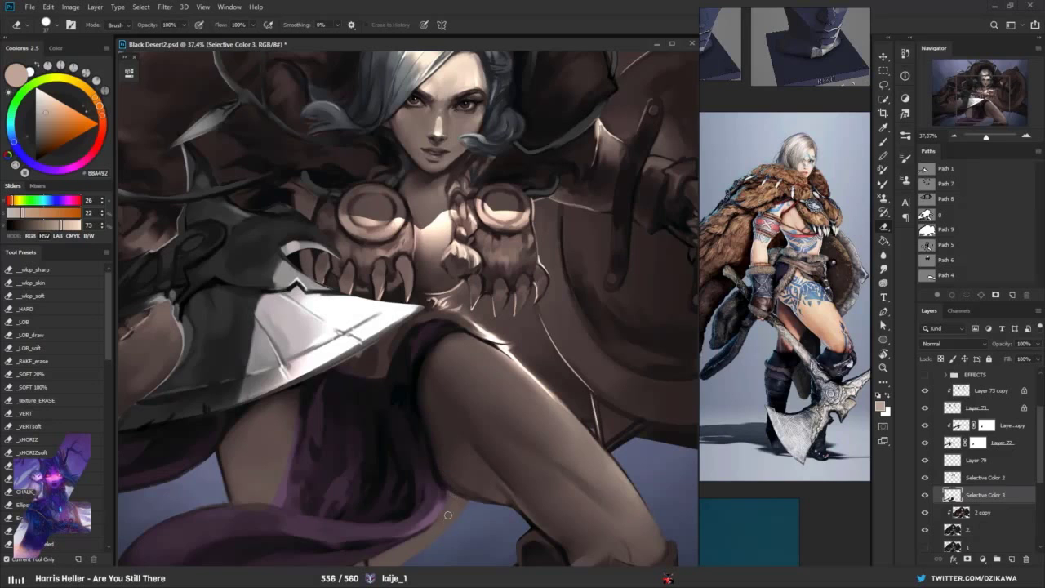
Pan and zoom out to frame the warrior's full upper body and legs
{"action": "left_click_drag", "start_coordinate": [390, 459], "coordinate": [400, 411]}
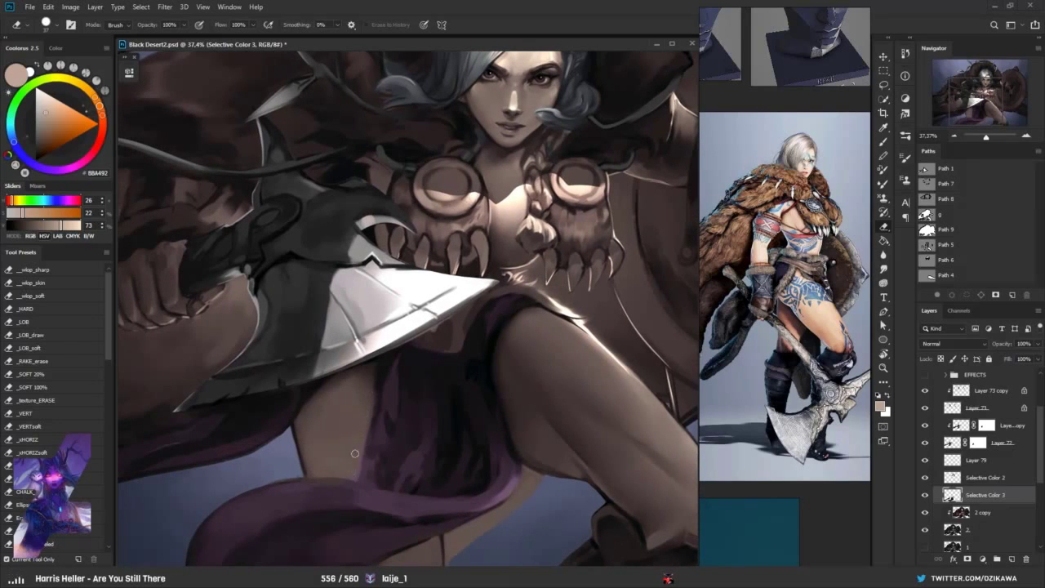
{"action": "key", "text": "ctrl+minus"}
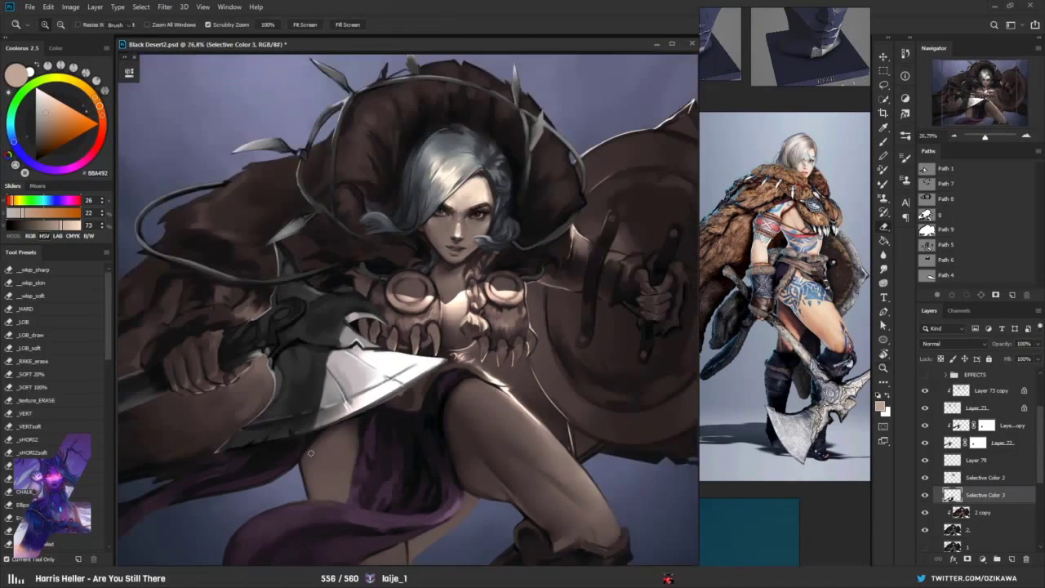
{"action": "key", "text": "ctrl+minus"}
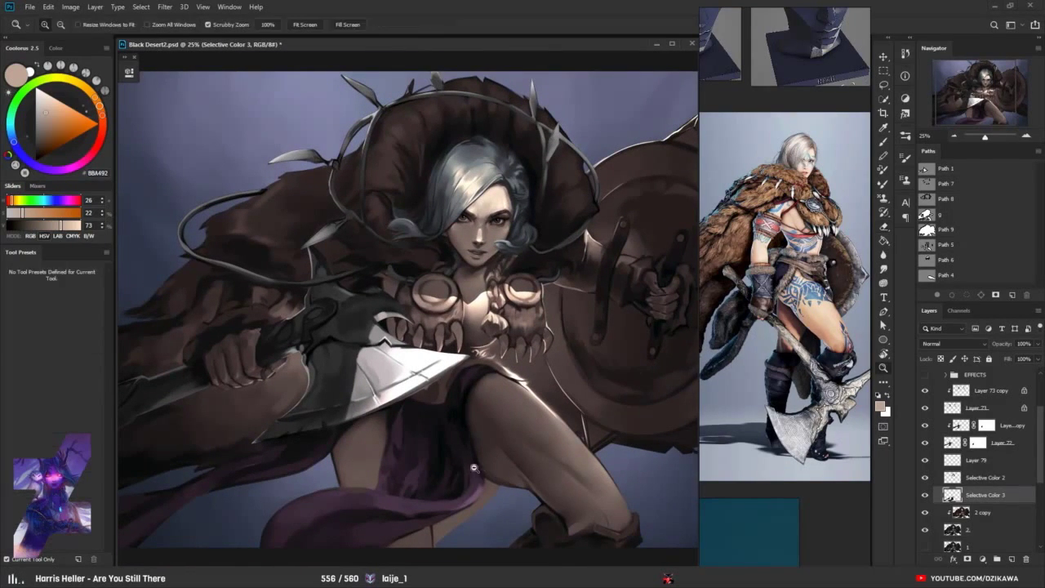
{"action": "scroll", "coordinate": [506, 421], "scroll_direction": "up", "scroll_amount": 2}
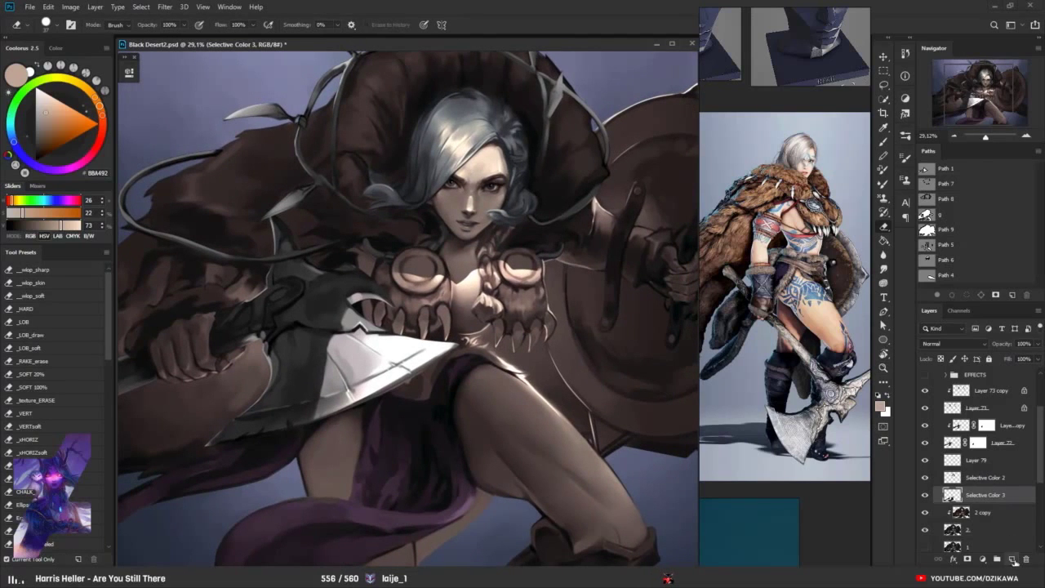
Add a new layer clipped above Selective Color 3, blending in Overlay mode
{"action": "left_click", "coordinate": [1013, 558]}
{"action": "key", "text": "ctrl+alt+g"}
{"action": "left_click", "coordinate": [951, 344]}
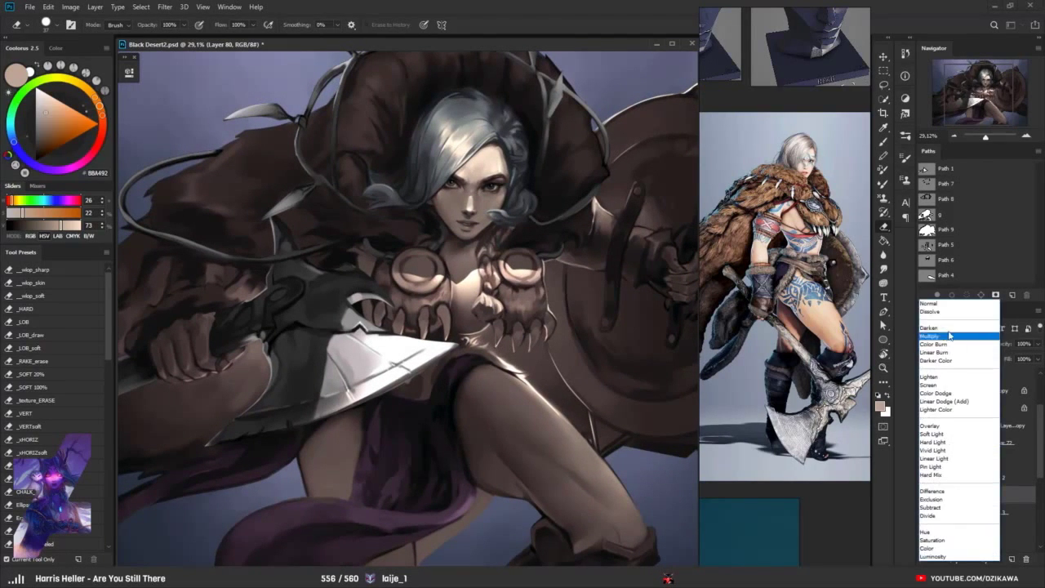
{"action": "left_click", "coordinate": [939, 426]}
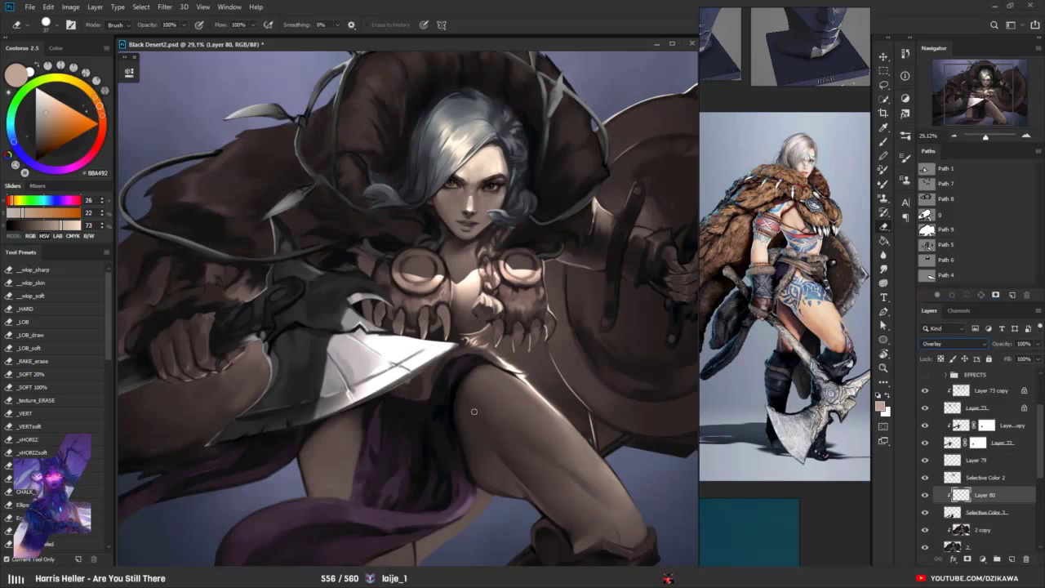
{"action": "key", "text": "b"}
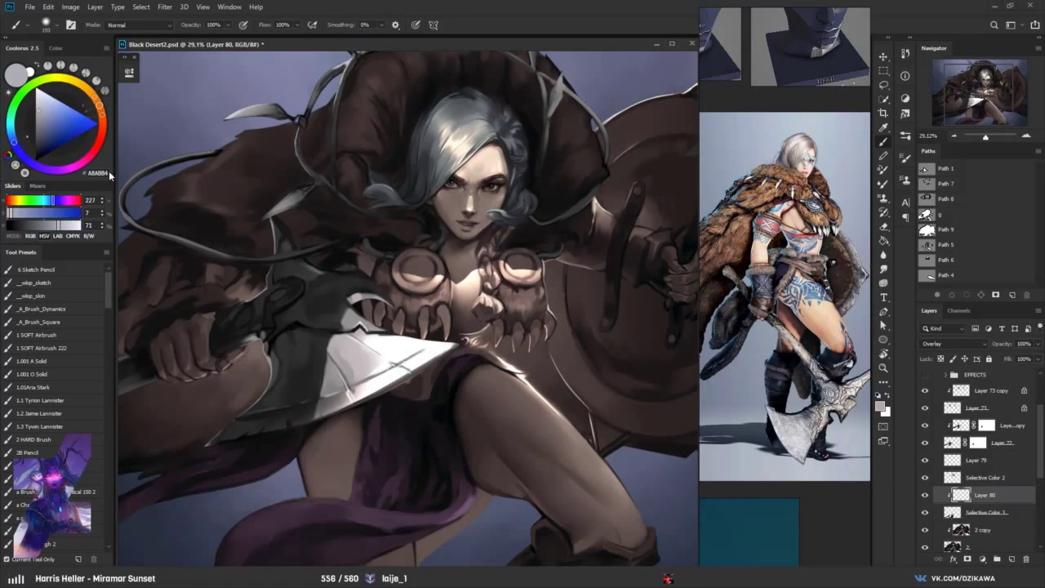
Sample a warm tone from the thigh and check the brush size preset
{"action": "key", "text": "x"}
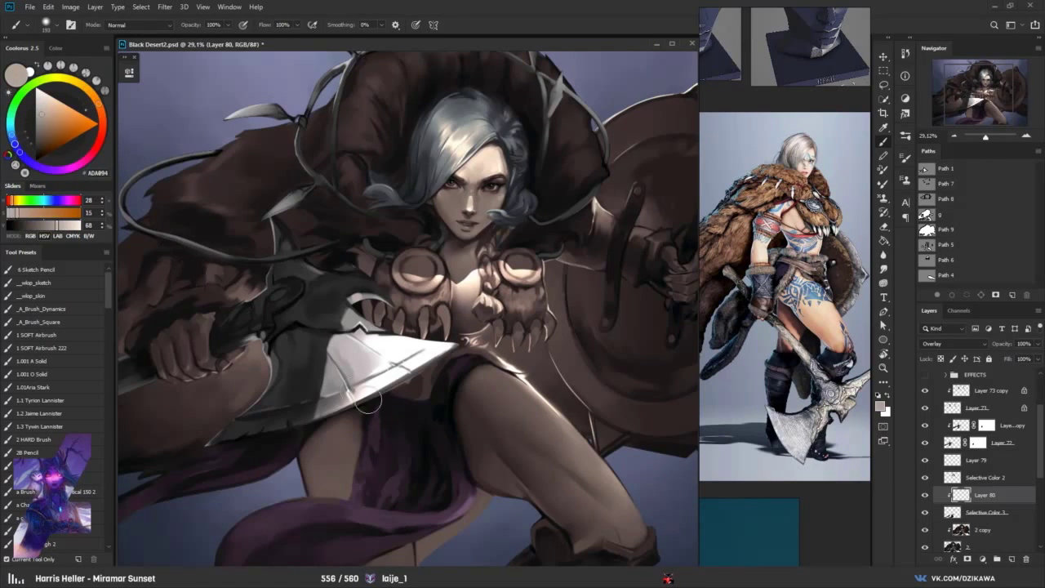
{"action": "left_click", "coordinate": [455, 394], "text": "alt"}
{"action": "key", "text": "x"}
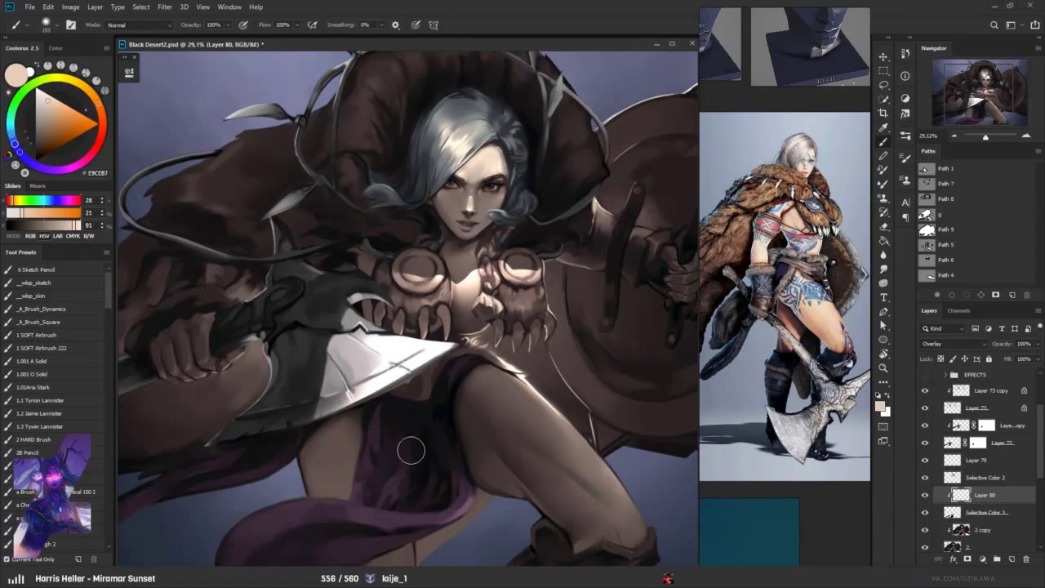
{"action": "right_click", "coordinate": [433, 438]}
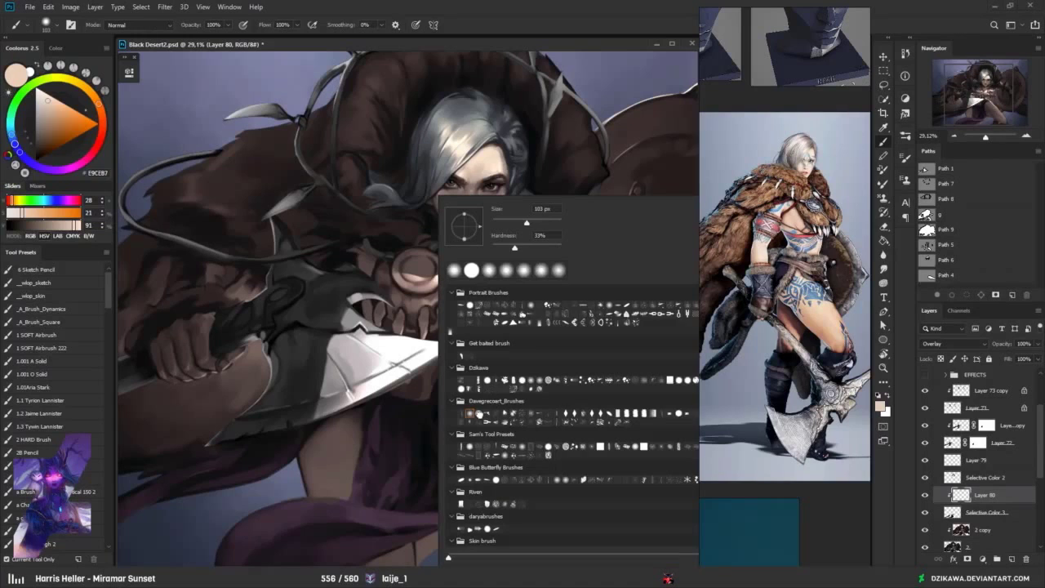
{"action": "key", "text": "Escape"}
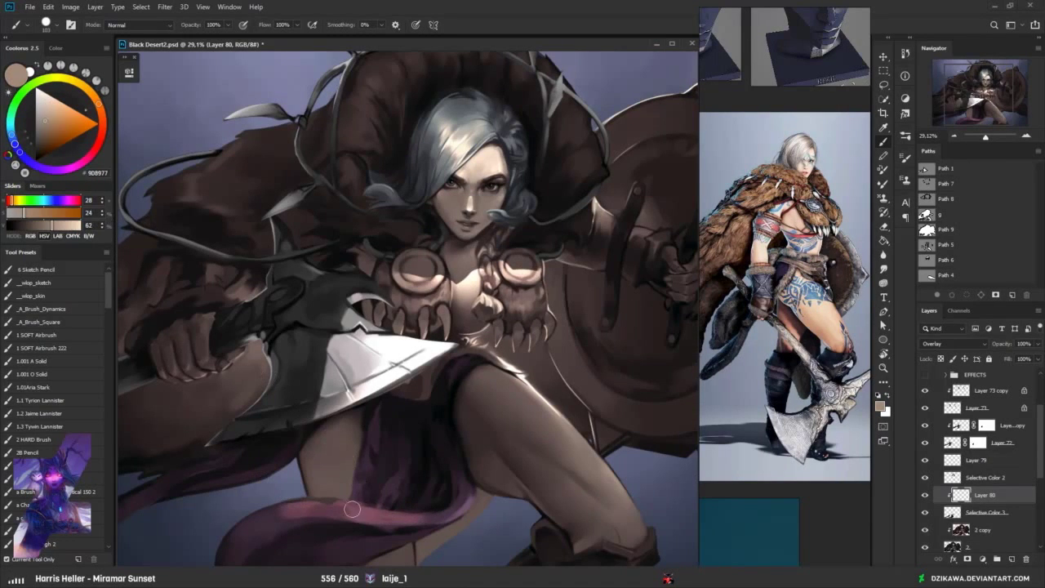
Paint grey-brown and warmer brown strokes over the purple cloth near the lower leg, undoing the last
{"action": "mouse_move", "coordinate": [284, 509]}
{"action": "left_mouse_down"}
{"action": "mouse_move", "coordinate": [389, 519]}
{"action": "mouse_move", "coordinate": [406, 515]}
{"action": "mouse_move", "coordinate": [309, 508]}
{"action": "mouse_move", "coordinate": [467, 488]}
{"action": "left_mouse_up"}
{"action": "left_click", "coordinate": [51, 126]}
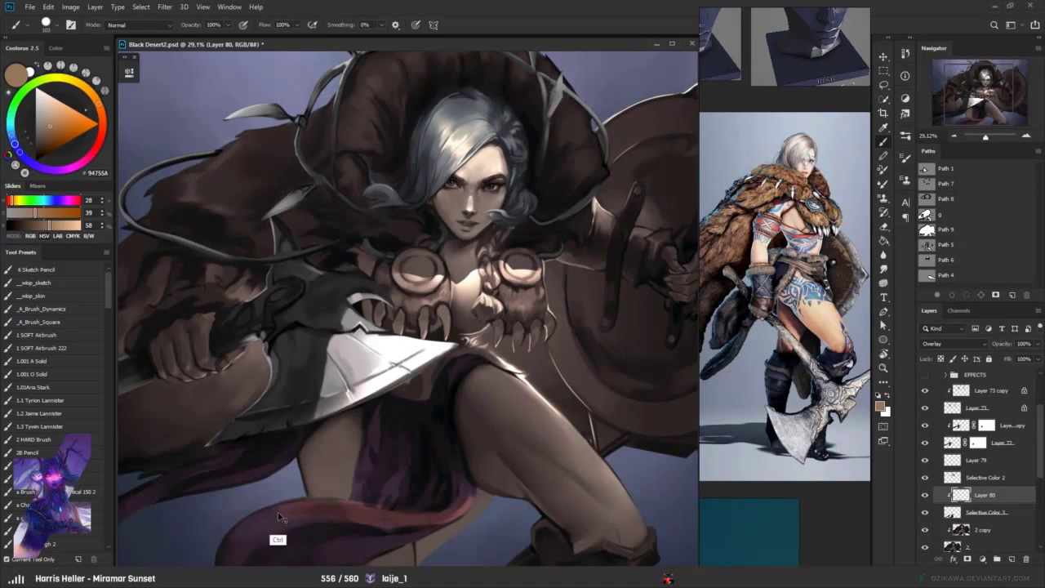
{"action": "left_click_drag", "start_coordinate": [278, 512], "coordinate": [424, 514]}
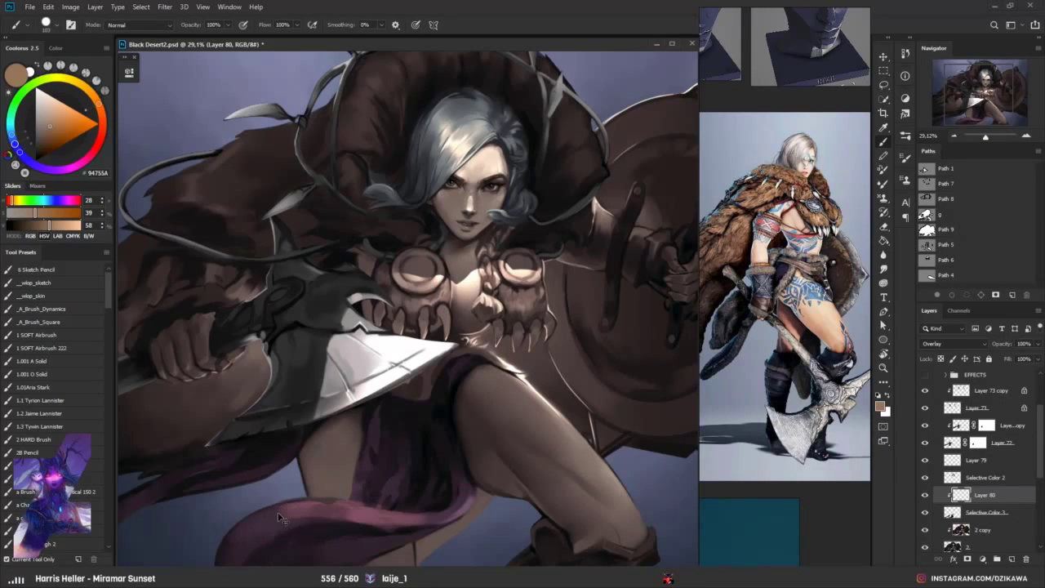
{"action": "key", "text": "ctrl+z"}
{"action": "key", "text": "ctrl+z"}
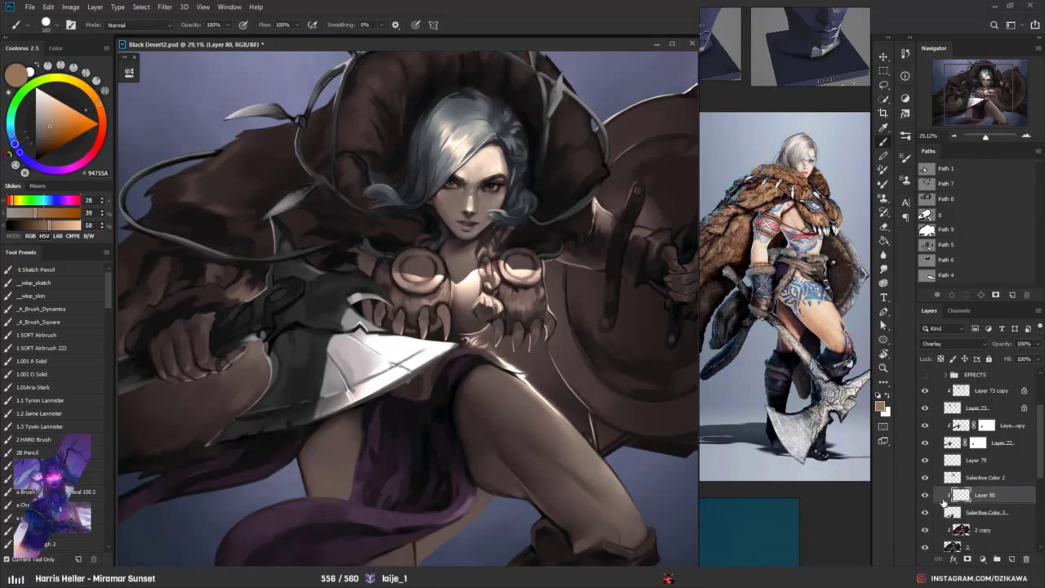
Fill the Overlay layer with warm brown and zoom out to the whole illustration
{"action": "key", "text": "alt+BackSpace"}
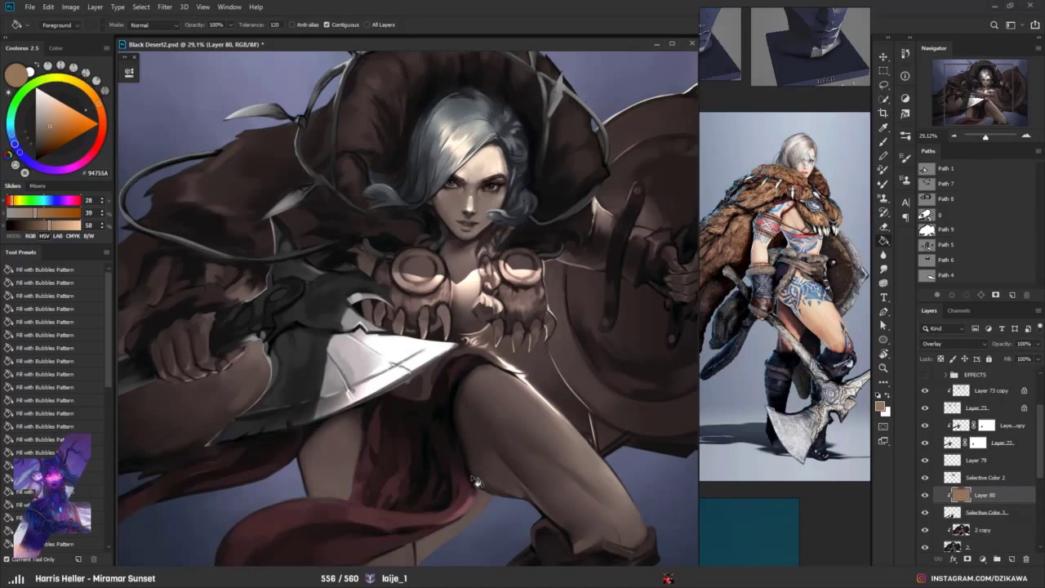
{"action": "key", "text": "z"}
{"action": "left_click_drag", "start_coordinate": [503, 451], "coordinate": [483, 468]}
{"action": "key", "text": "g"}
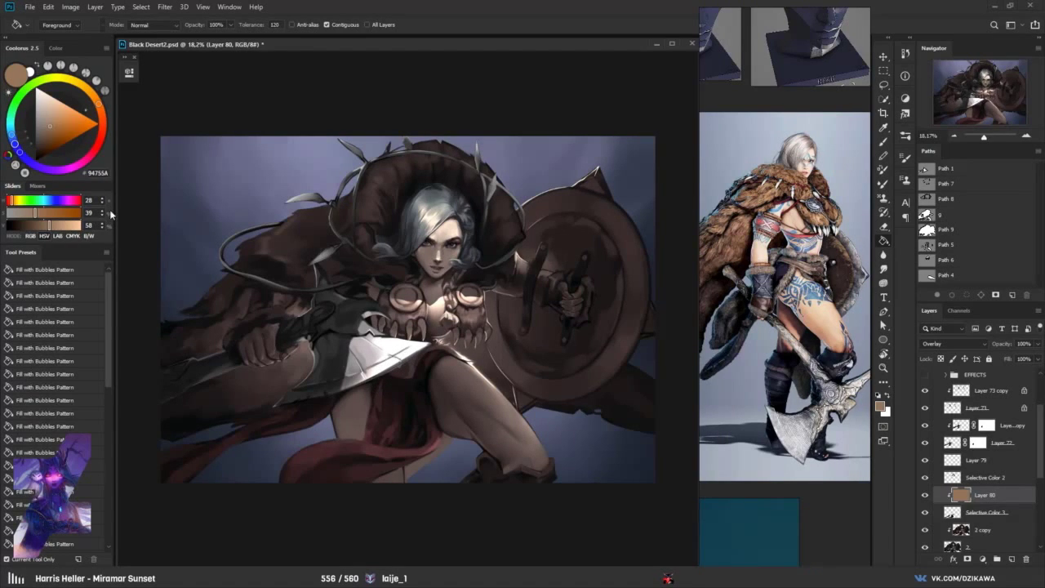
Refill Layer 80 with light peach, then a muted greyish tone, and delete it
{"action": "left_click", "coordinate": [427, 435]}
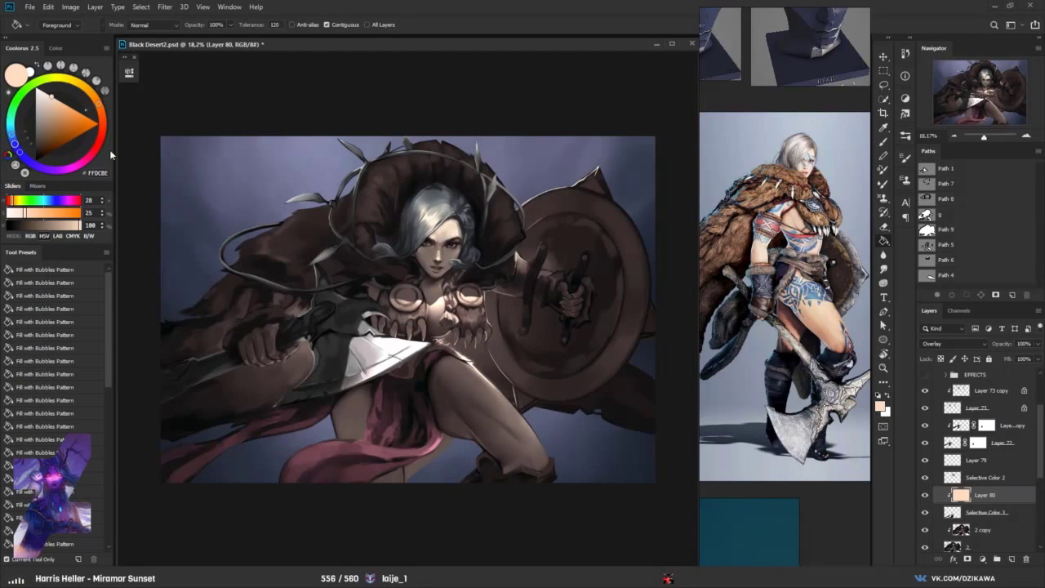
{"action": "left_click", "coordinate": [370, 413]}
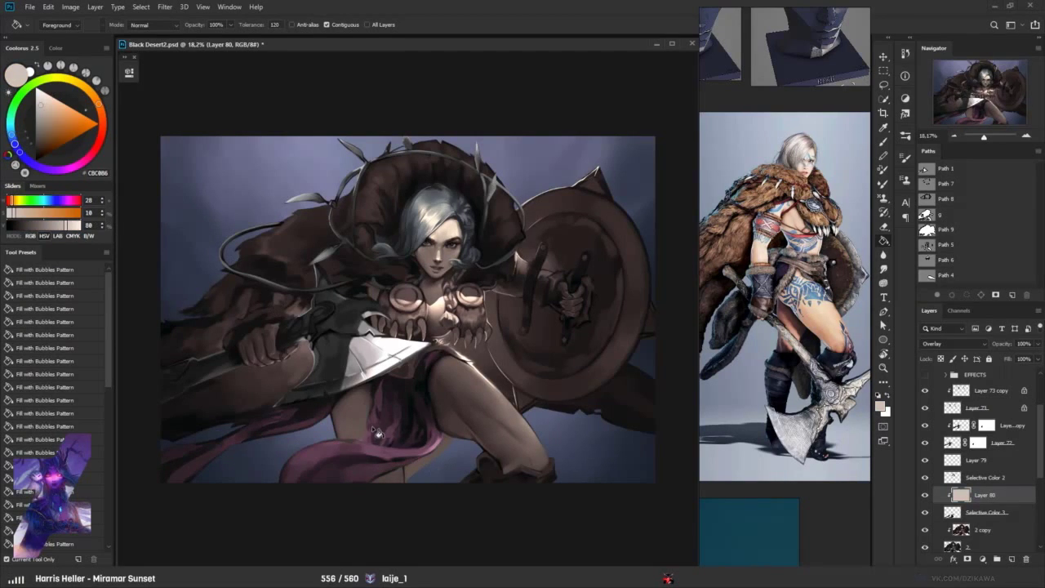
{"action": "key", "text": "Delete"}
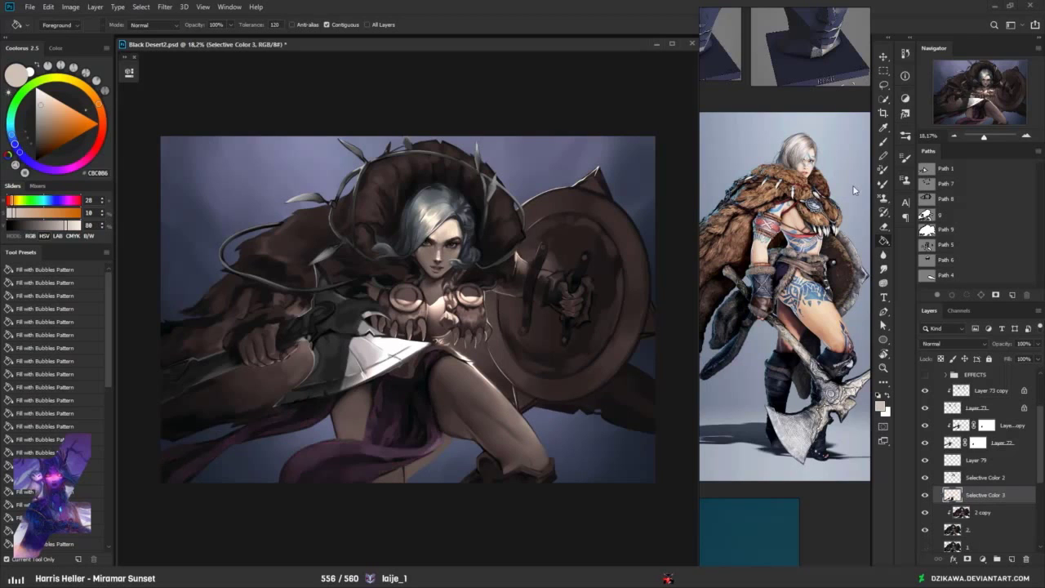
Add a new empty layer clipped above Selective Color 3
{"action": "left_click", "coordinate": [1011, 558]}
{"action": "left_click", "coordinate": [964, 485], "text": "alt"}
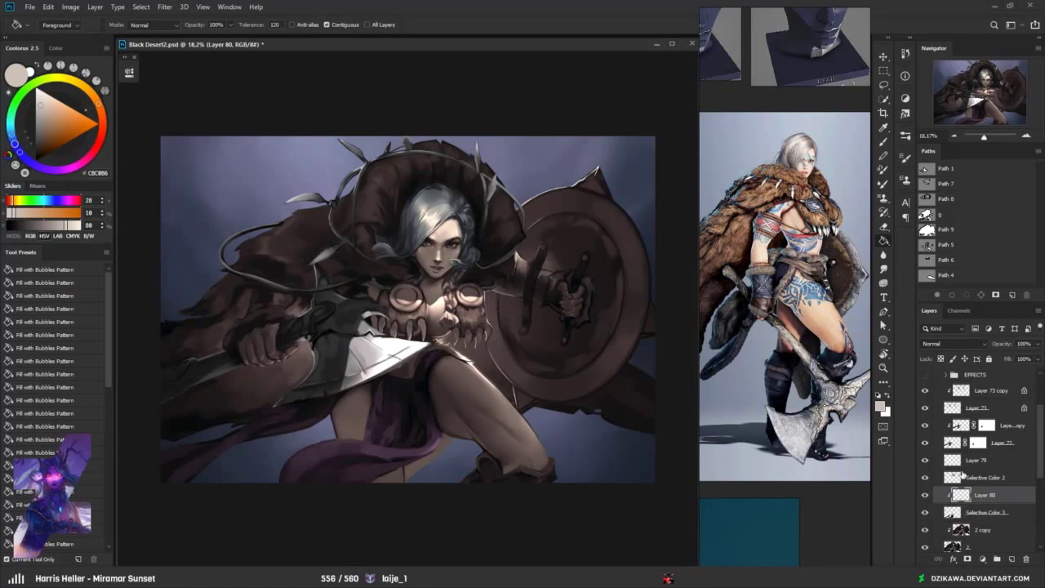
{"action": "left_click", "coordinate": [945, 343]}
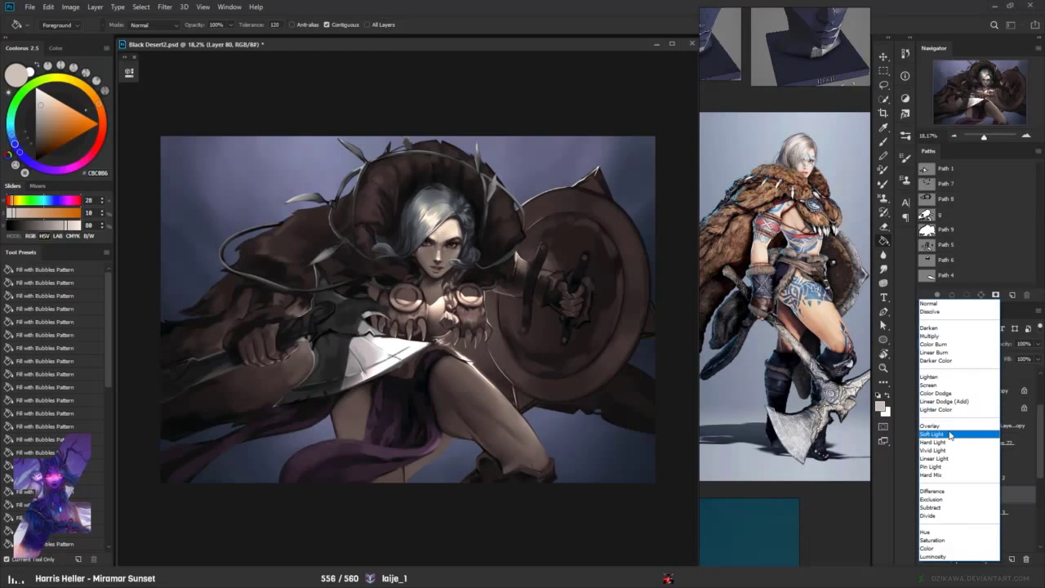
Set the new layer to Soft Light and test beige and orange fills, undoing the orange
{"action": "left_click", "coordinate": [948, 434]}
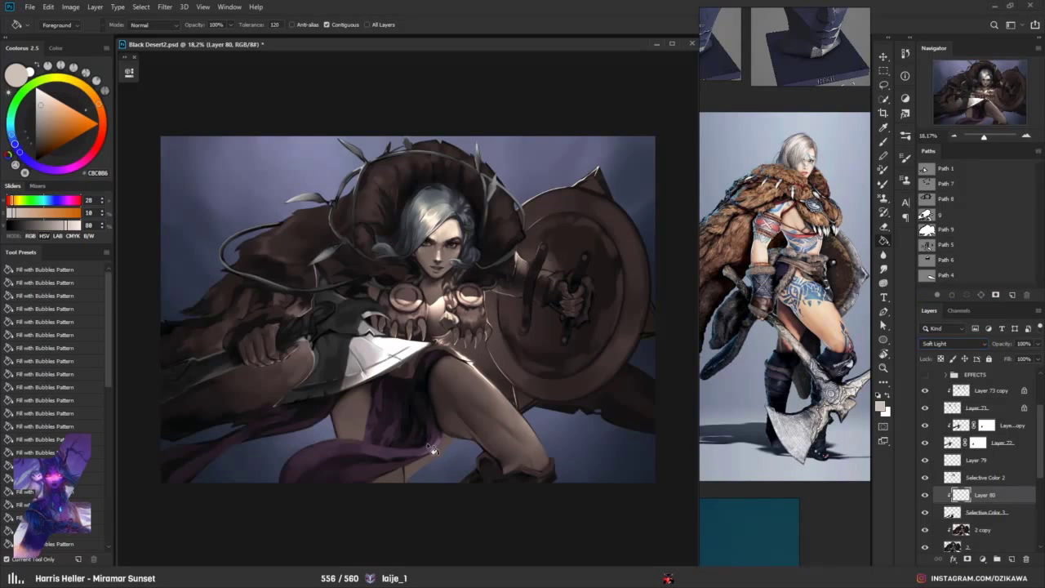
{"action": "left_click", "coordinate": [435, 446]}
{"action": "left_click", "coordinate": [292, 404]}
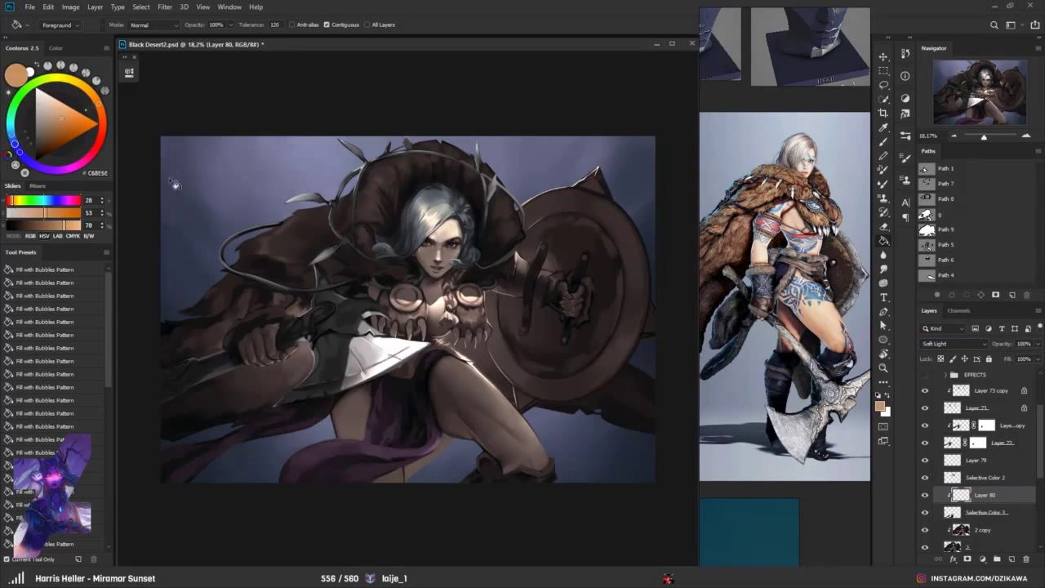
{"action": "key", "text": "ctrl+z"}
{"action": "key", "text": "ctrl+z"}
Sample a light skin tone and zoom in on the figure
{"action": "key", "text": "v"}
{"action": "key", "text": "i"}
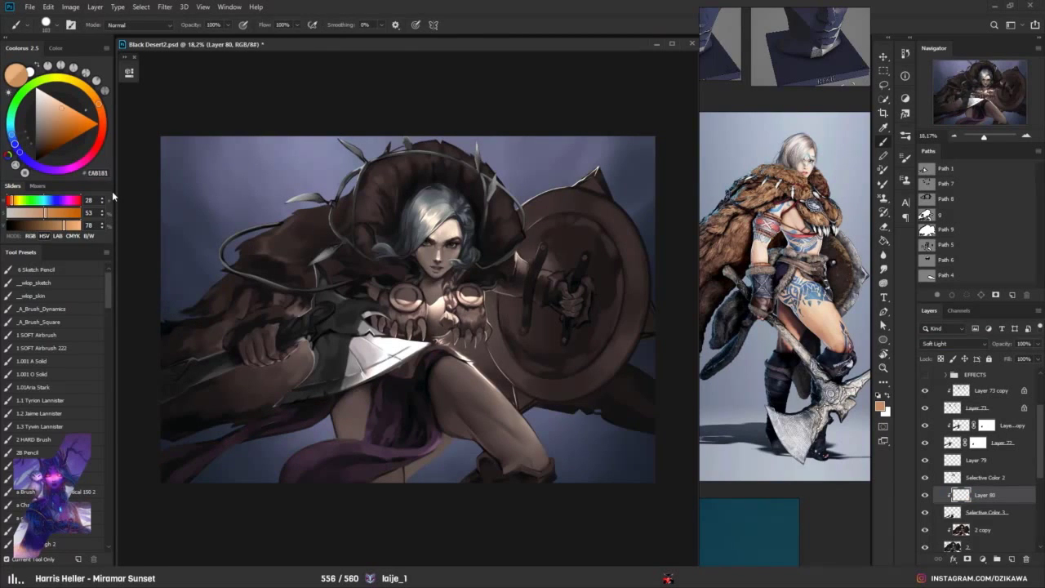
{"action": "left_click", "coordinate": [317, 352]}
{"action": "key", "text": "z"}
{"action": "left_click_drag", "start_coordinate": [396, 425], "coordinate": [412, 424]}
{"action": "key", "text": "b"}
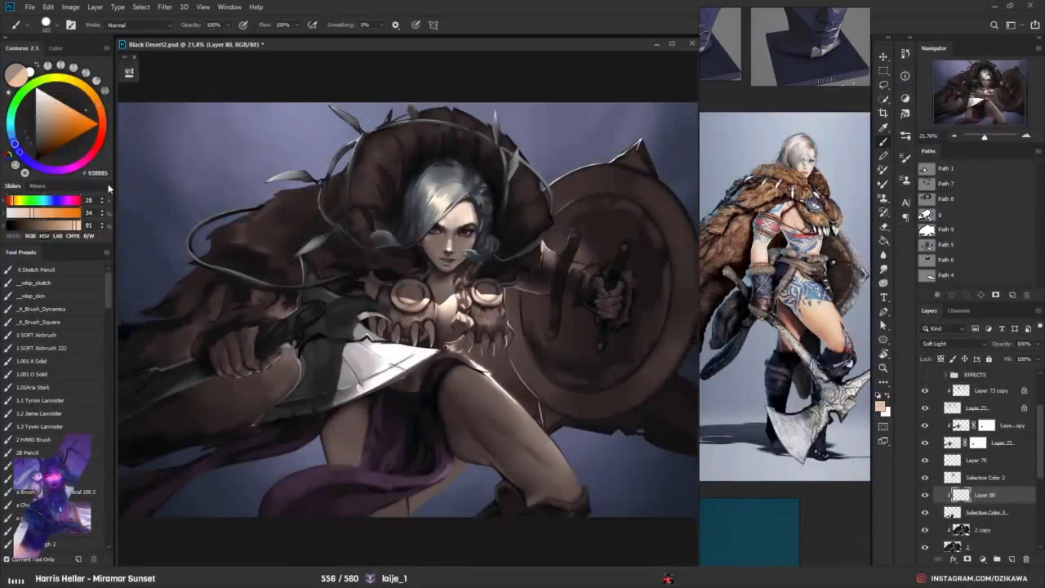
Paint brown shading over the lower-left cloth and the purple cloth below the blade
{"action": "left_click", "coordinate": [375, 385], "text": "alt"}
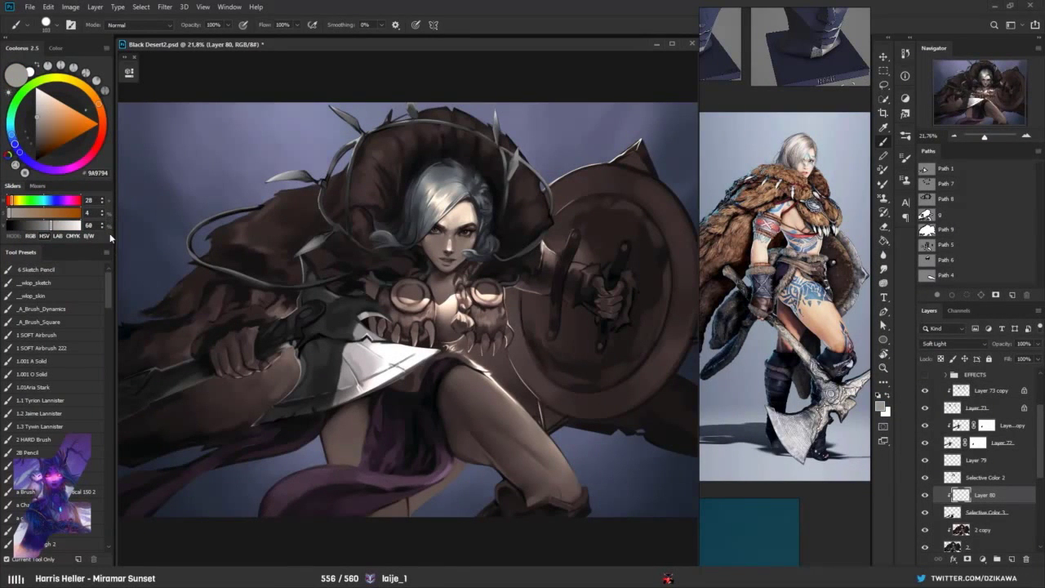
{"action": "left_click", "coordinate": [304, 494], "text": "alt"}
{"action": "mouse_move", "coordinate": [305, 494]}
{"action": "left_mouse_down"}
{"action": "mouse_move", "coordinate": [343, 478]}
{"action": "mouse_move", "coordinate": [275, 506]}
{"action": "mouse_move", "coordinate": [425, 479]}
{"action": "left_mouse_up"}
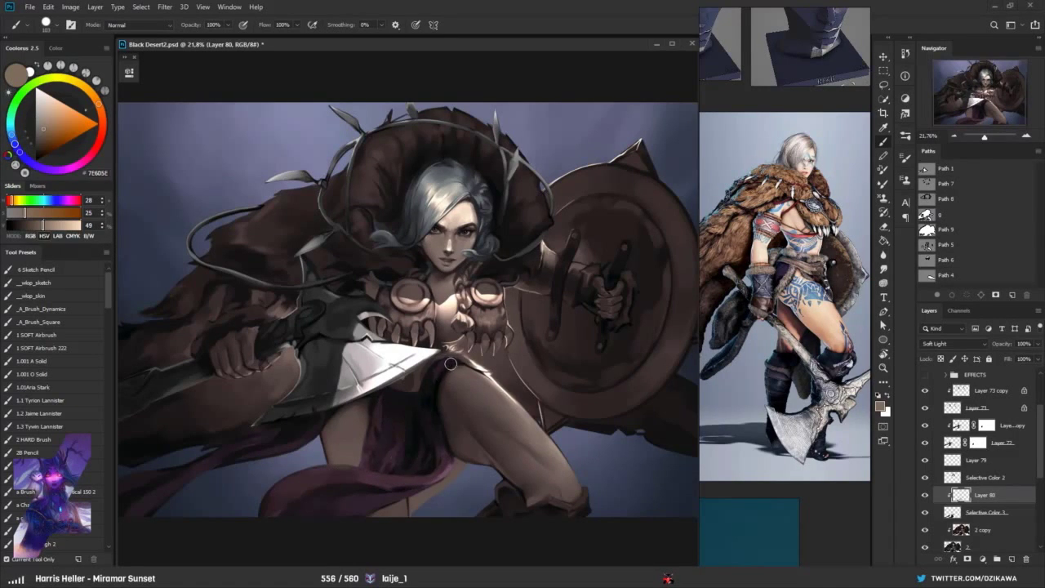
{"action": "mouse_move", "coordinate": [450, 363]}
{"action": "left_mouse_down"}
{"action": "mouse_move", "coordinate": [427, 408]}
{"action": "mouse_move", "coordinate": [437, 445]}
{"action": "left_mouse_up"}
Enlarge the brush, switch to neutral grey, and zoom out slightly on the artwork
{"action": "scroll", "coordinate": [438, 445], "scroll_direction": "down", "scroll_amount": 2}
{"action": "scroll", "coordinate": [359, 410], "scroll_direction": "up", "scroll_amount": 3}
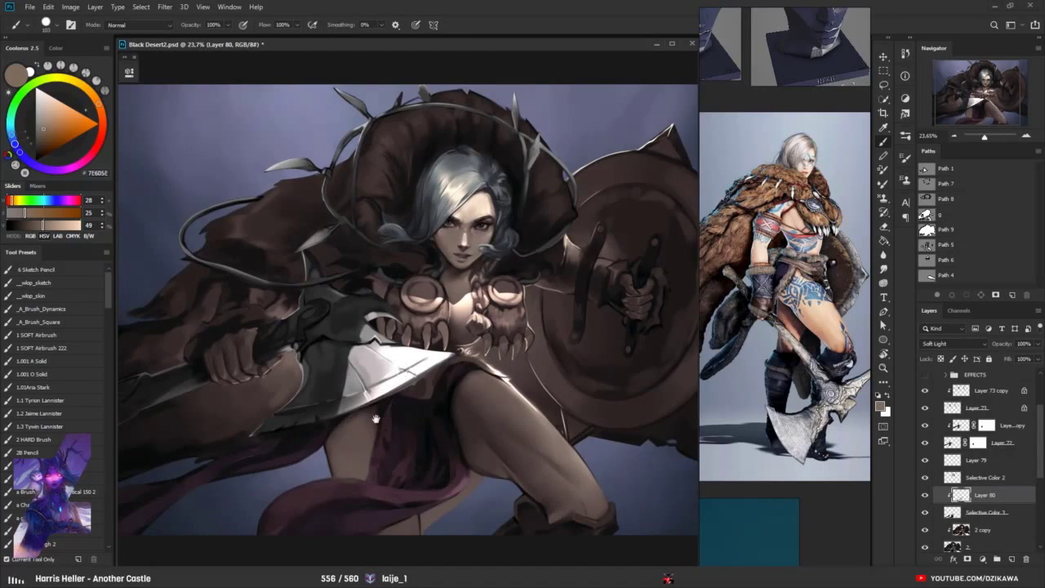
{"action": "left_click_drag", "start_coordinate": [376, 418], "coordinate": [390, 419]}
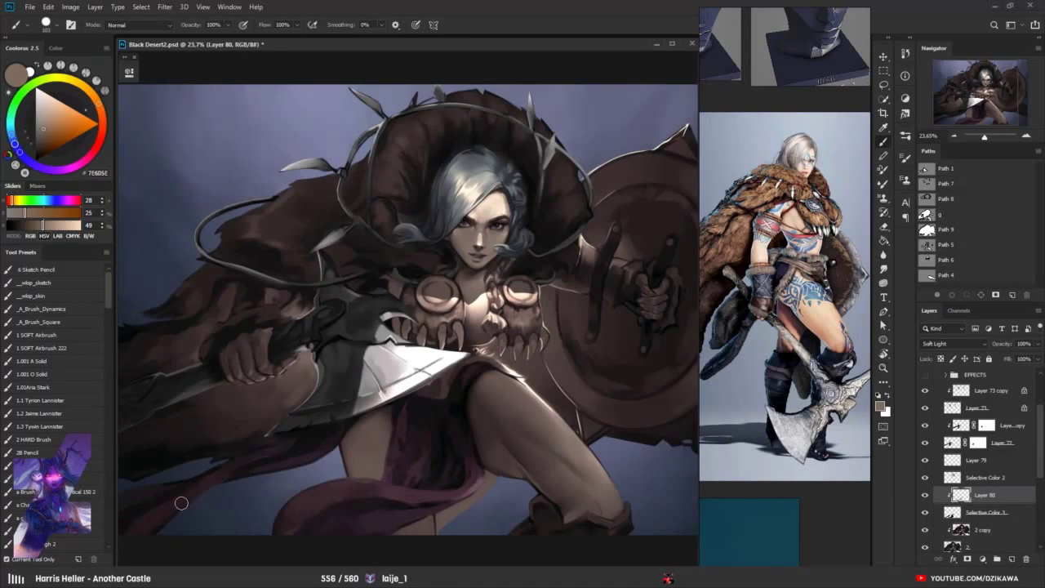
{"action": "scroll", "coordinate": [181, 503], "scroll_direction": "down", "scroll_amount": 2}
{"action": "left_click_drag", "start_coordinate": [201, 446], "coordinate": [223, 453]}
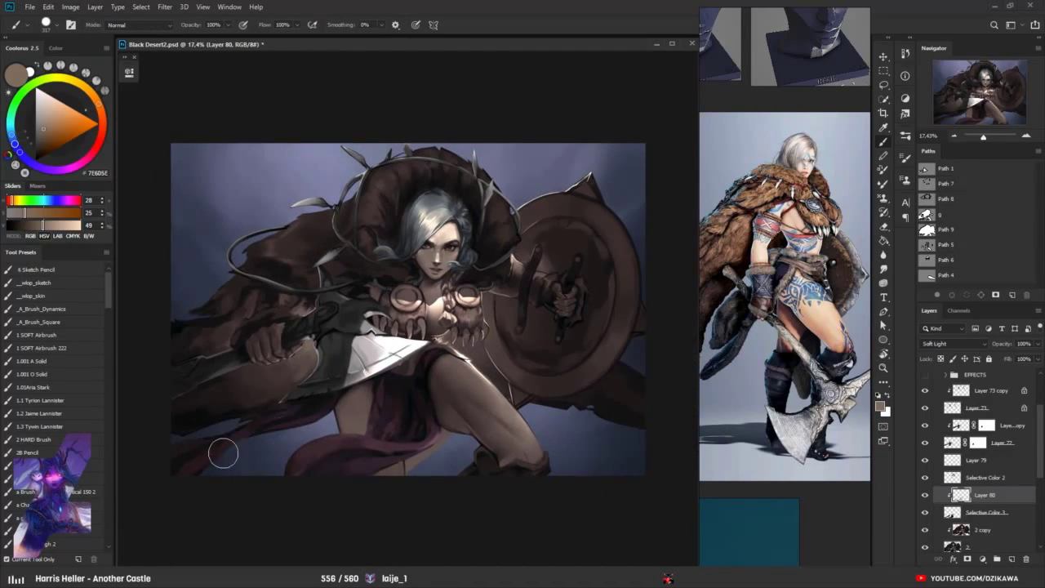
{"action": "key", "text": "x"}
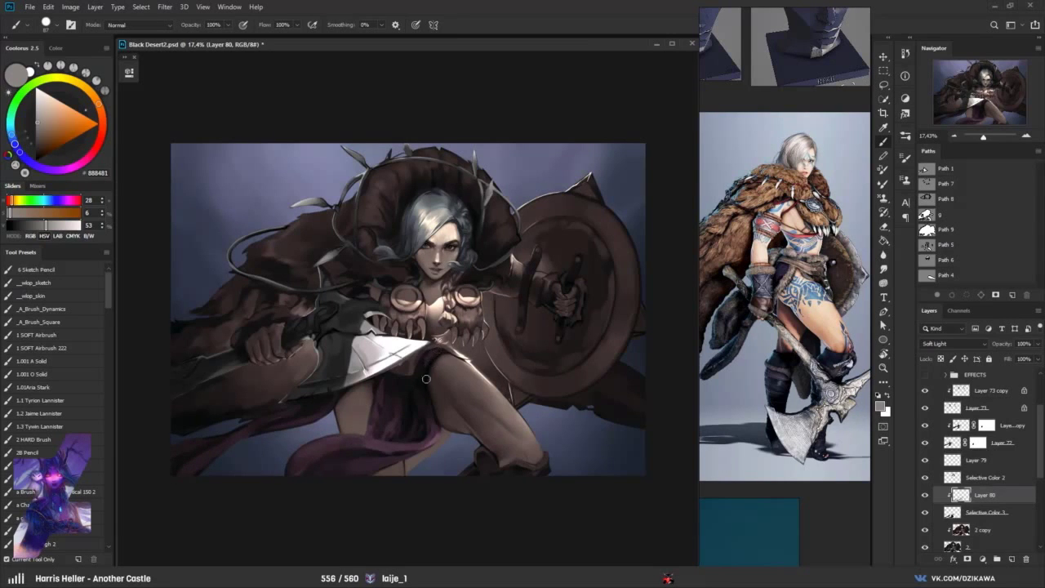
{"action": "key", "text": "z"}
{"action": "mouse_move", "coordinate": [426, 379]}
{"action": "left_mouse_down"}
{"action": "mouse_move", "coordinate": [459, 435]}
{"action": "mouse_move", "coordinate": [489, 432]}
{"action": "left_mouse_up"}
Add Layer 81 clipped above Layer 80 in Multiply mode and pick a light peach colour
{"action": "key", "text": "b"}
{"action": "left_click", "coordinate": [1012, 559]}
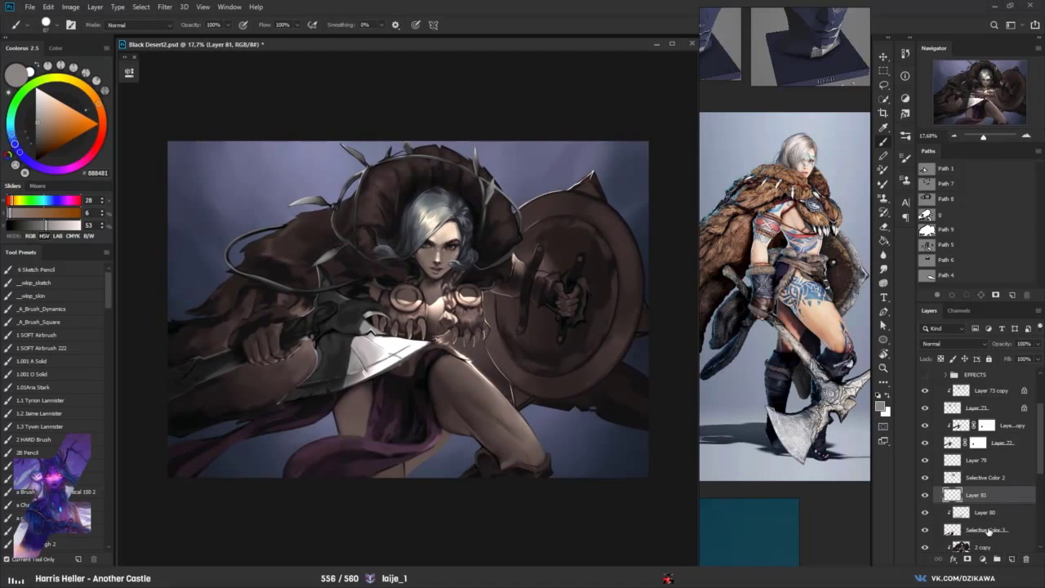
{"action": "left_click", "coordinate": [943, 338]}
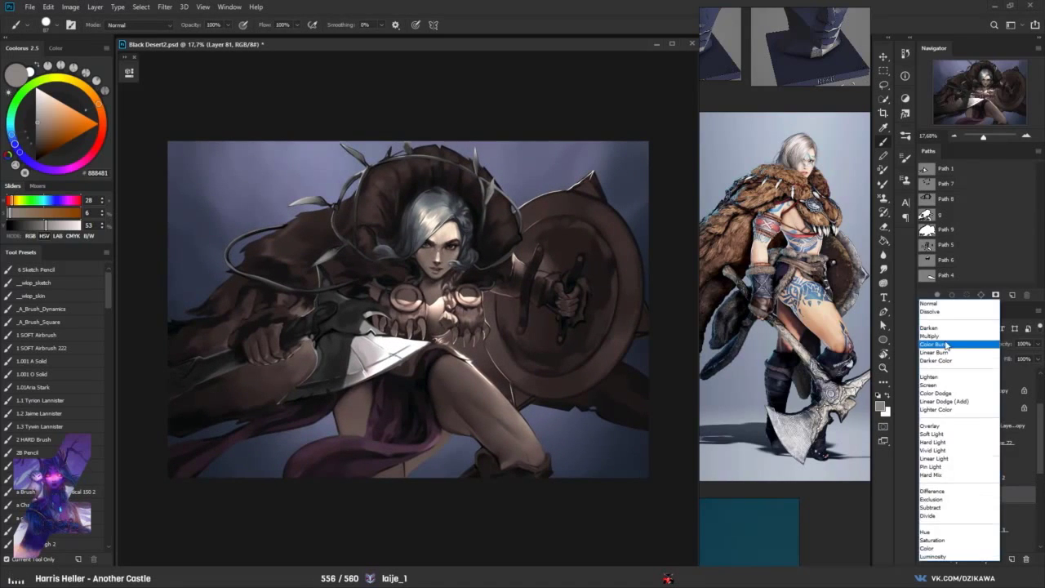
{"action": "left_click", "coordinate": [947, 346]}
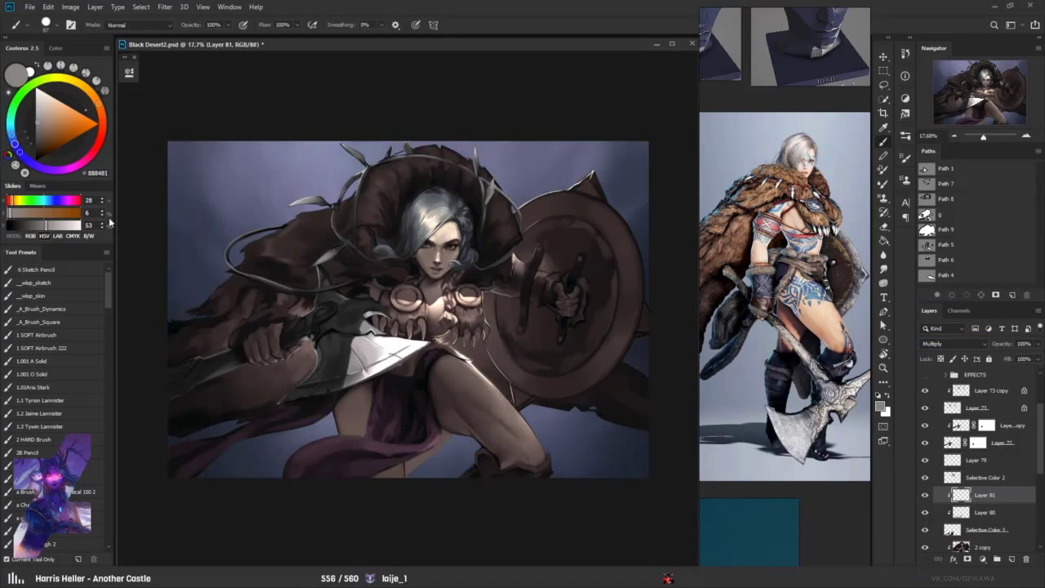
{"action": "left_click", "coordinate": [372, 452], "text": "alt"}
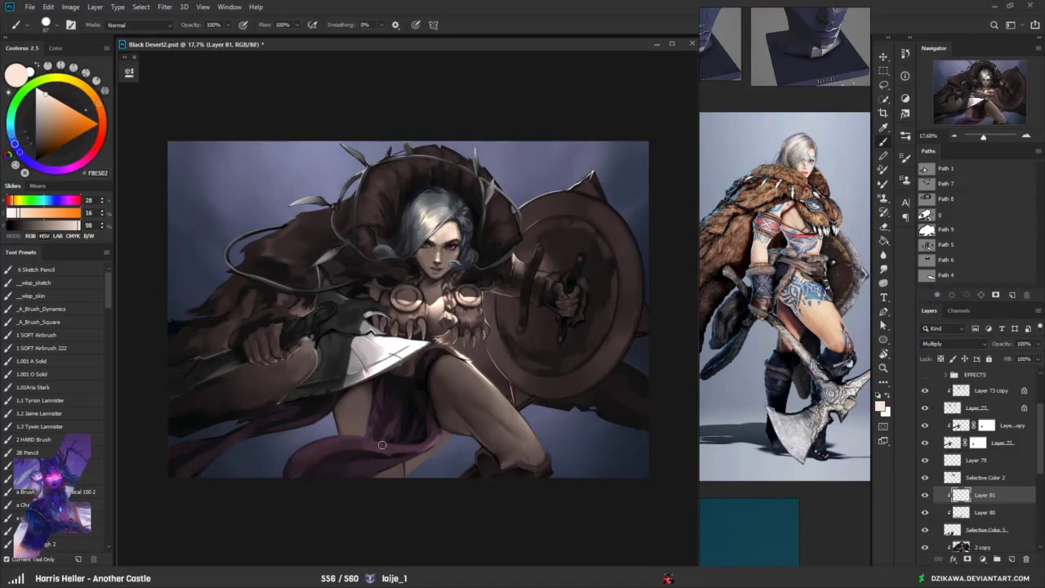